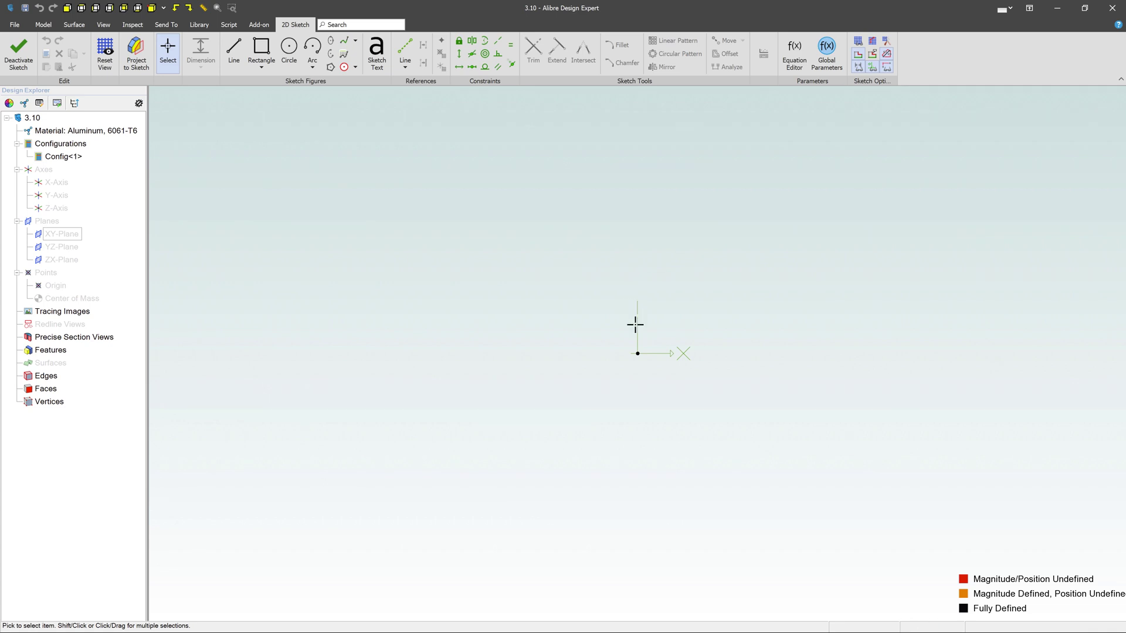
- Draw a vertical reference line straight up from the origin
{"action": "left_click", "coordinate": [406, 51]}
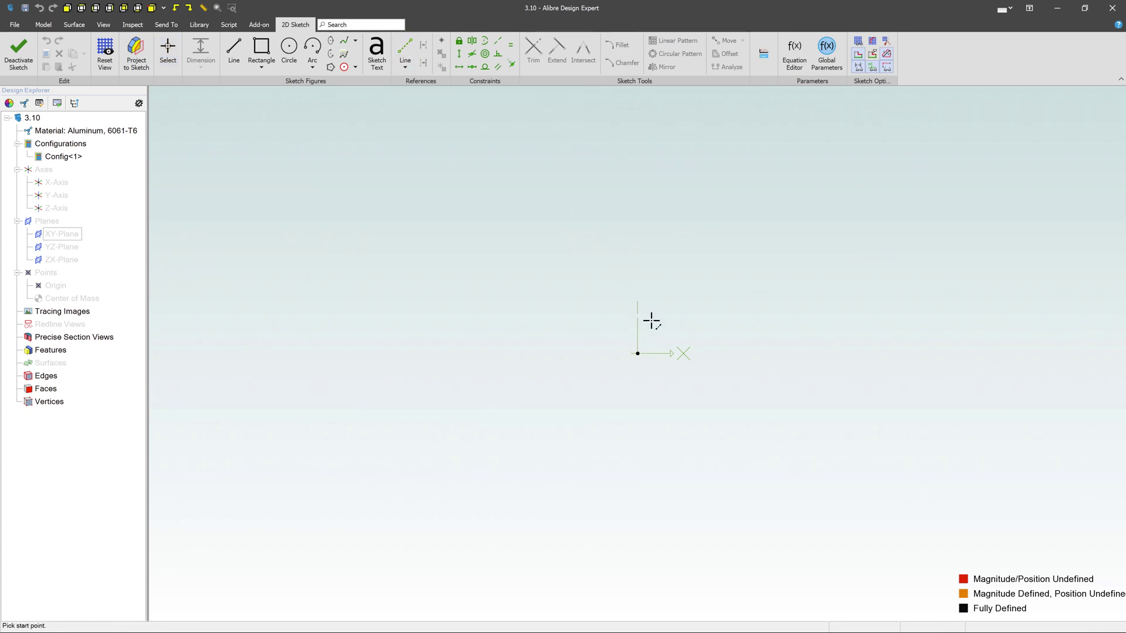
{"action": "left_click", "coordinate": [637, 352]}
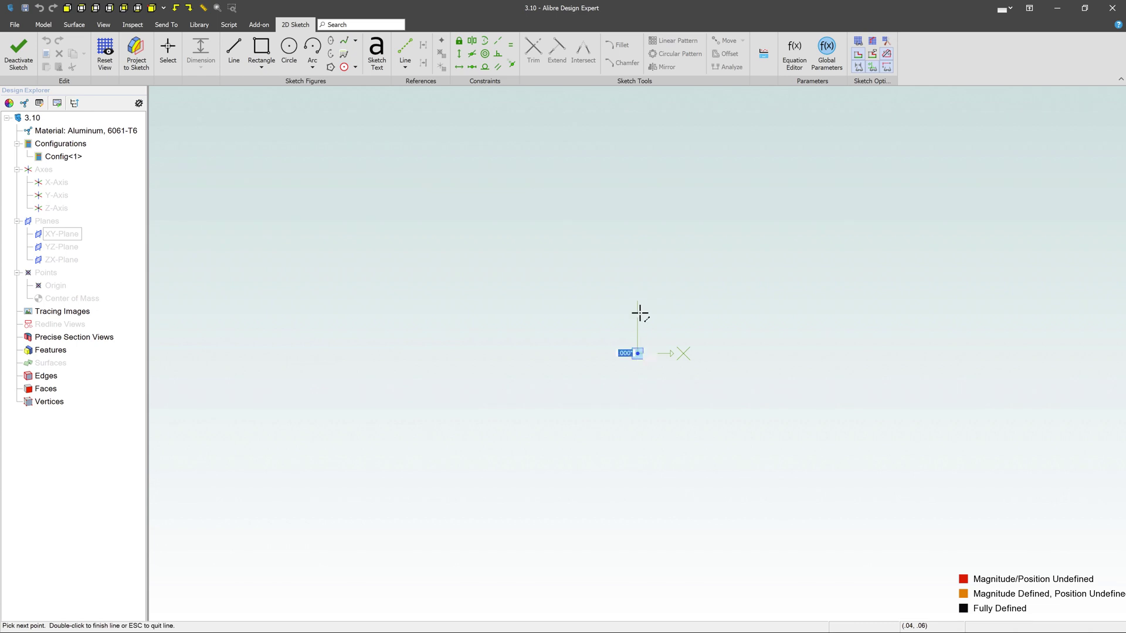
{"action": "left_click", "coordinate": [637, 174]}
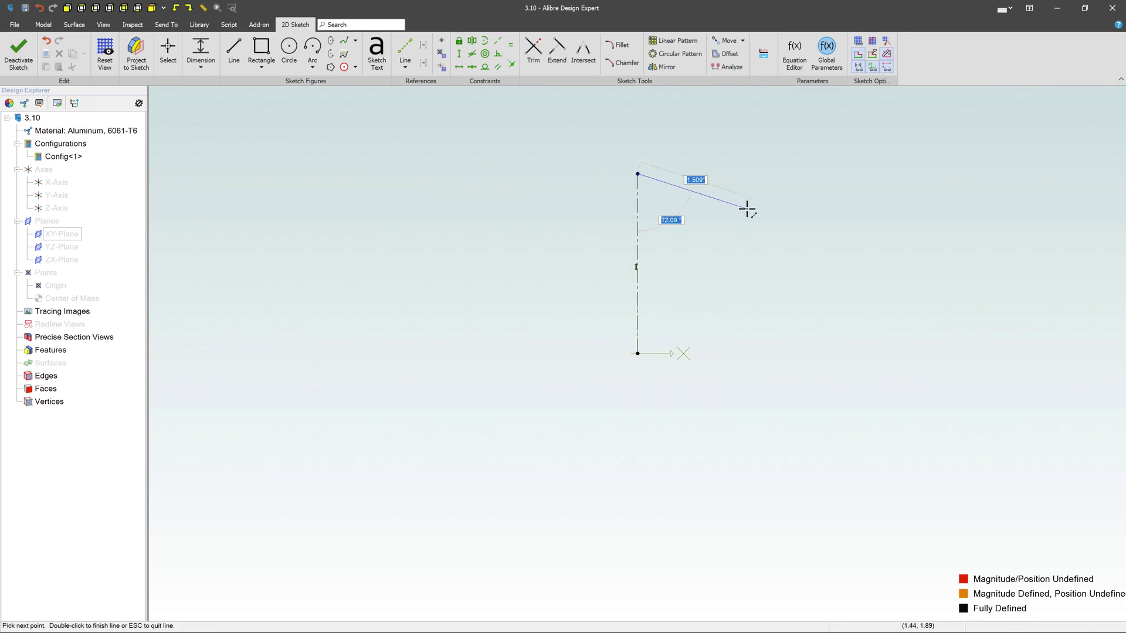
{"action": "key", "text": "Escape"}
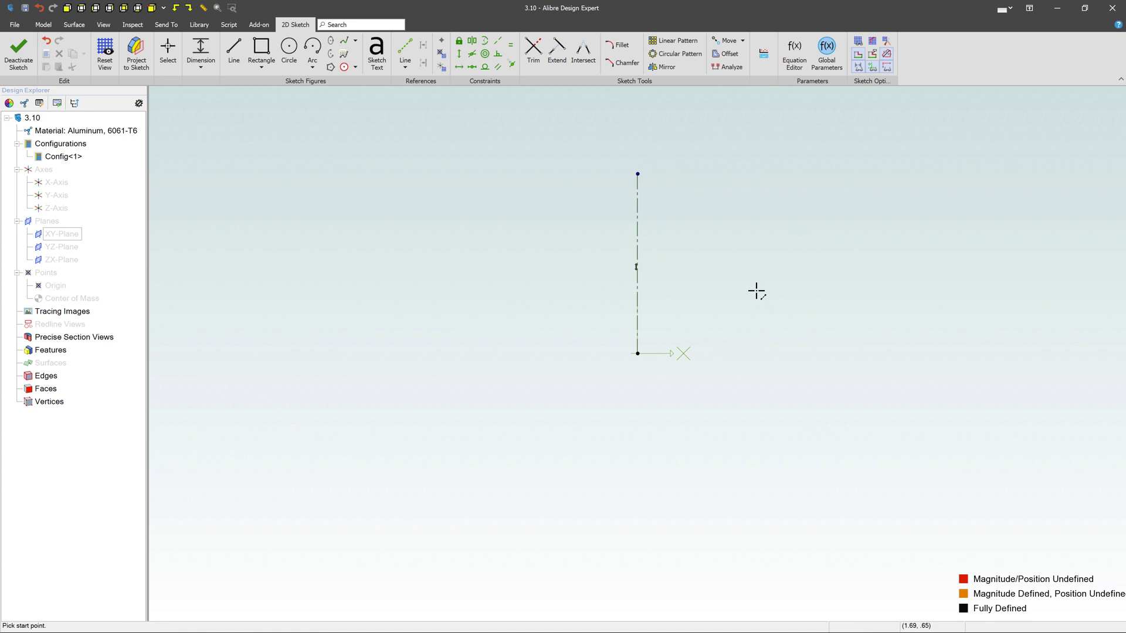
- Sketch a rectangle left of the reference line and a circle above it
{"action": "left_click", "coordinate": [662, 66]}
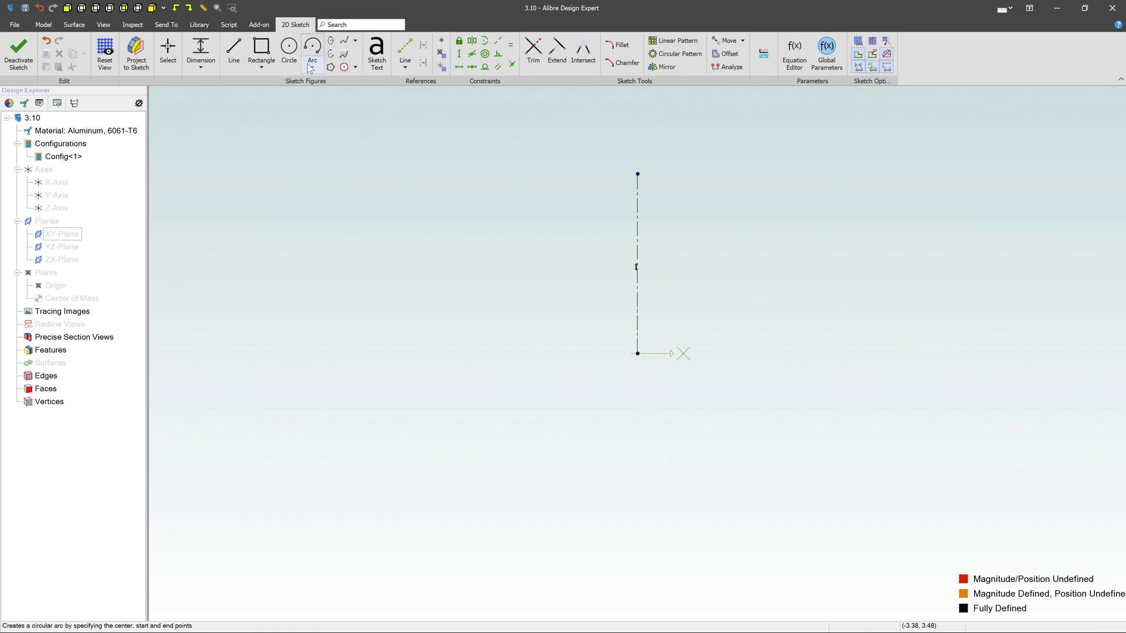
{"action": "left_click", "coordinate": [262, 48]}
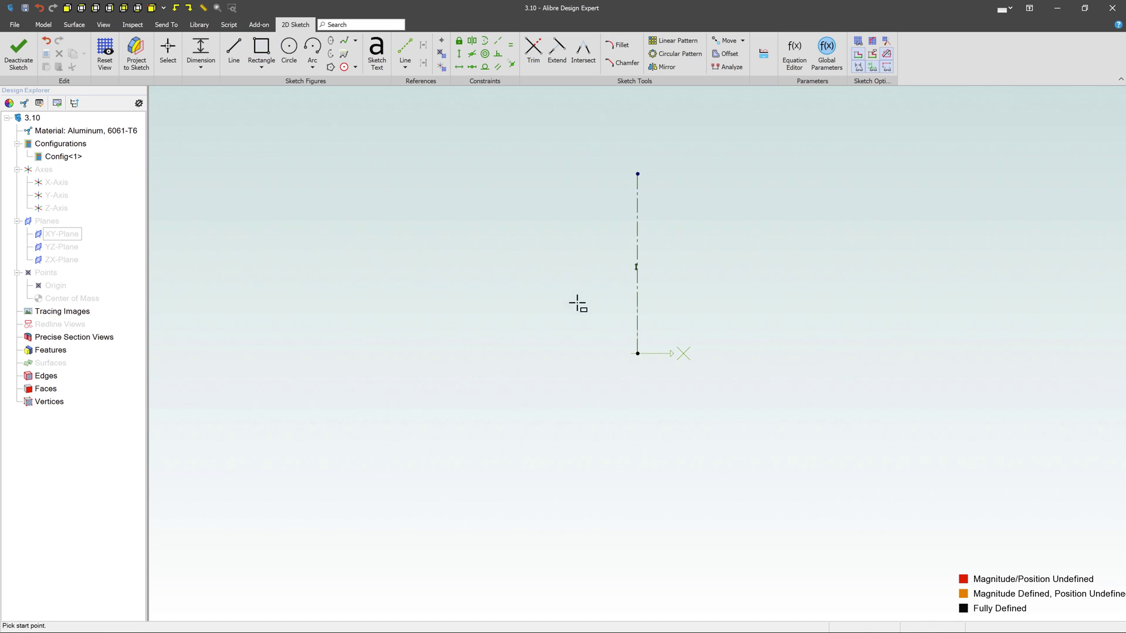
{"action": "left_click", "coordinate": [488, 253]}
{"action": "left_click", "coordinate": [585, 332]}
{"action": "left_click", "coordinate": [287, 47]}
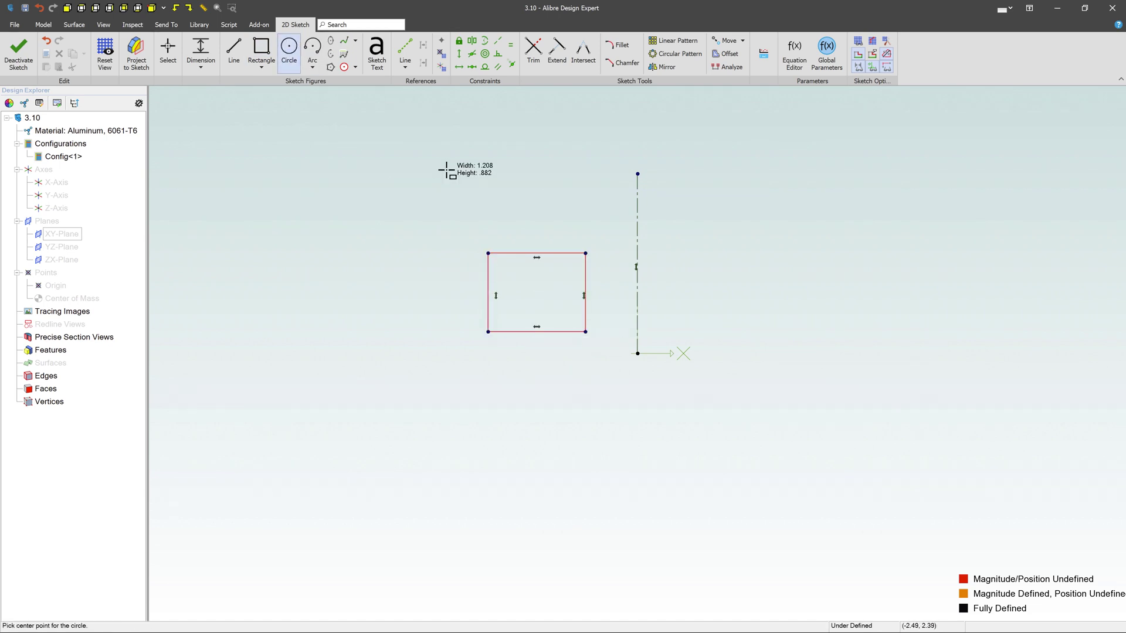
{"action": "left_click", "coordinate": [490, 206]}
- Draw a slanted line left of the circle running toward the lower left
{"action": "left_click", "coordinate": [234, 50]}
{"action": "left_click", "coordinate": [340, 204]}
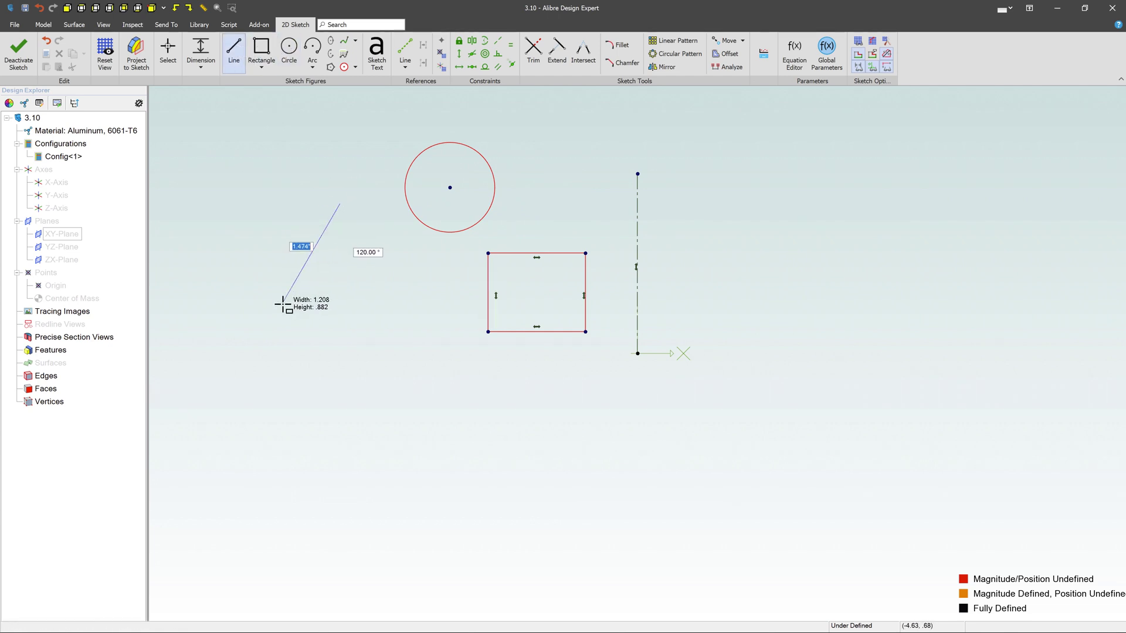
{"action": "left_click", "coordinate": [283, 305]}
{"action": "key", "text": "Escape"}
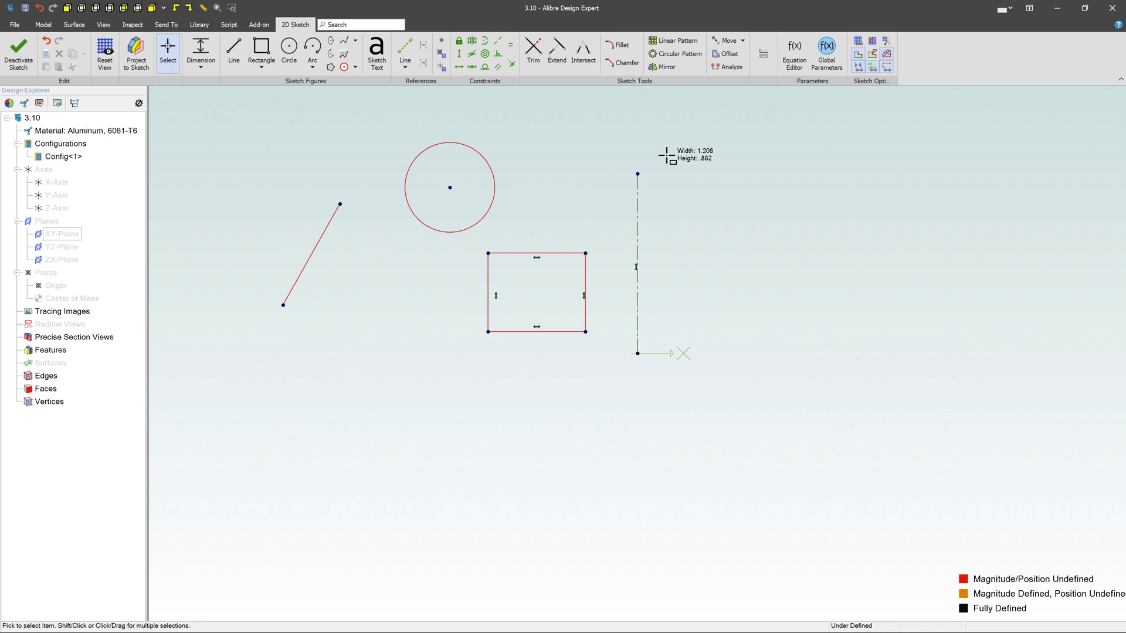
- Mirror the rectangle, circle and slanted line to the right, using Reference Line<1> as the axis
{"action": "left_click", "coordinate": [665, 66]}
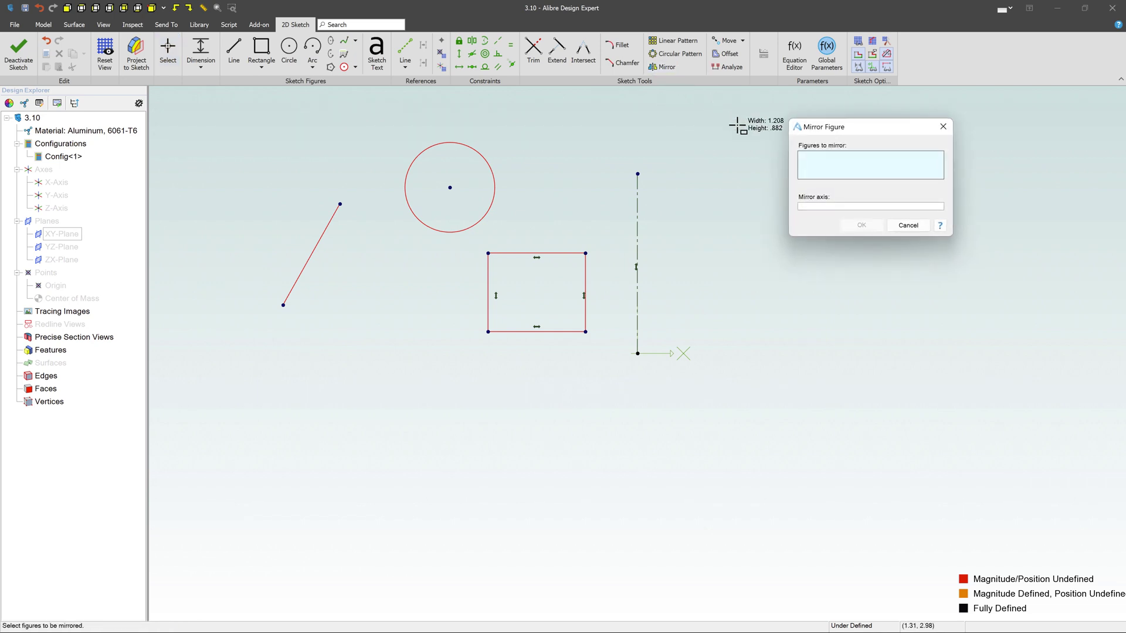
{"action": "left_click", "coordinate": [821, 206]}
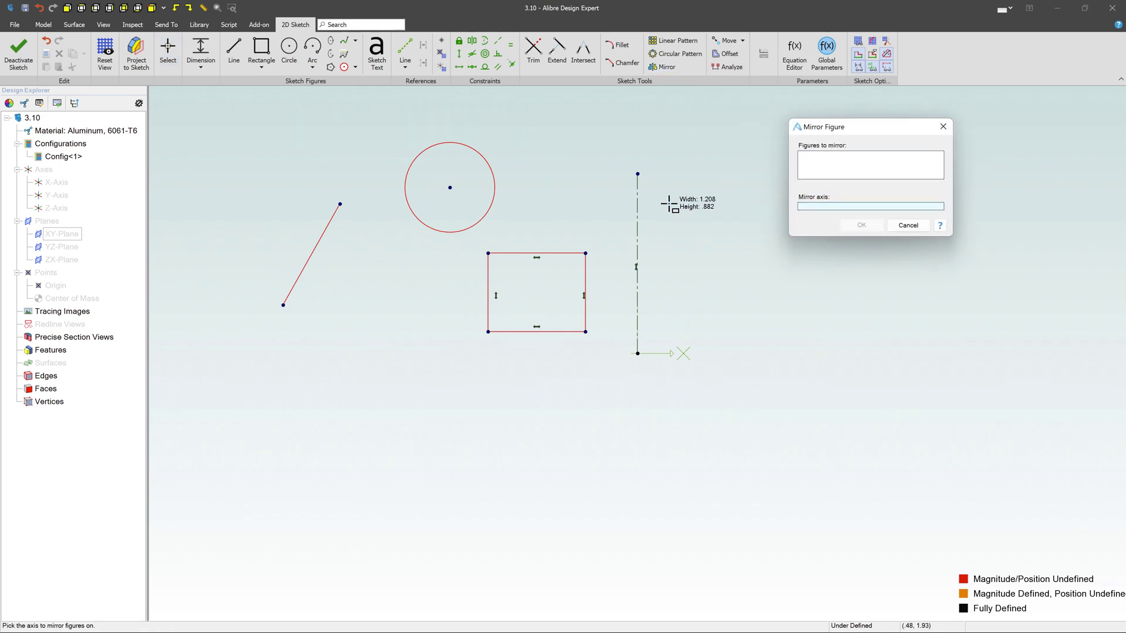
{"action": "left_click", "coordinate": [638, 201]}
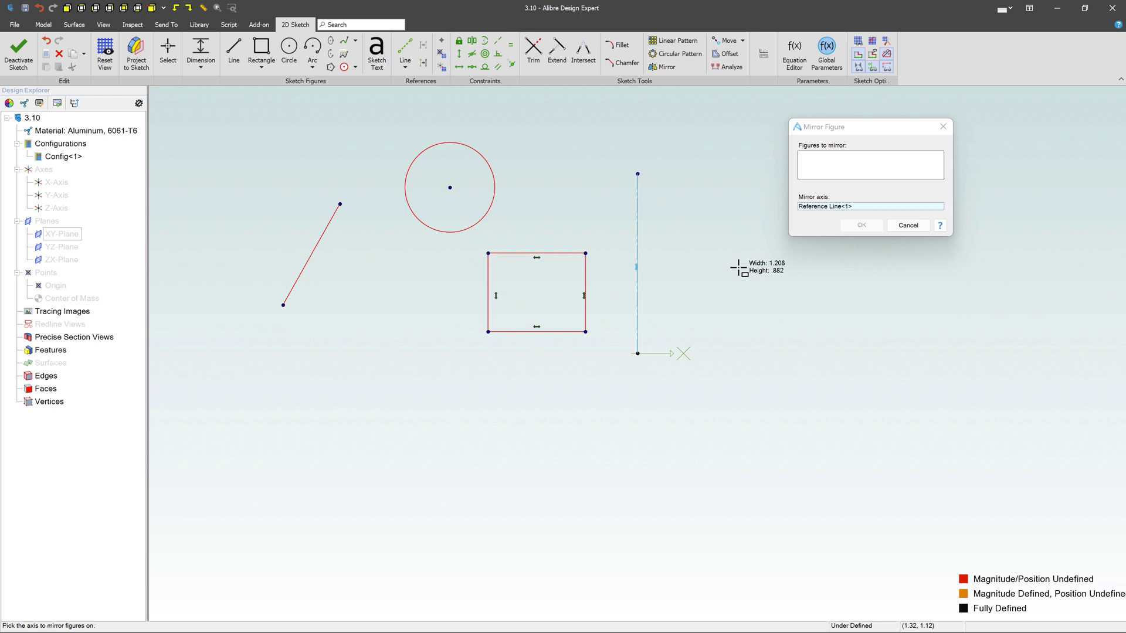
{"action": "left_click", "coordinate": [851, 155]}
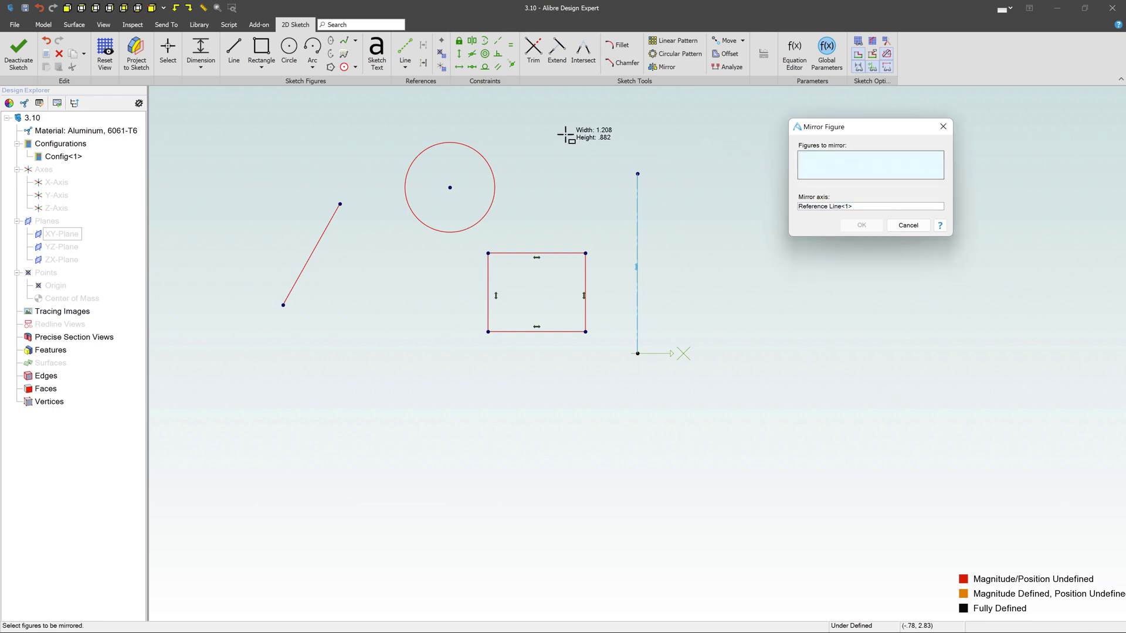
{"action": "left_click", "coordinate": [479, 151]}
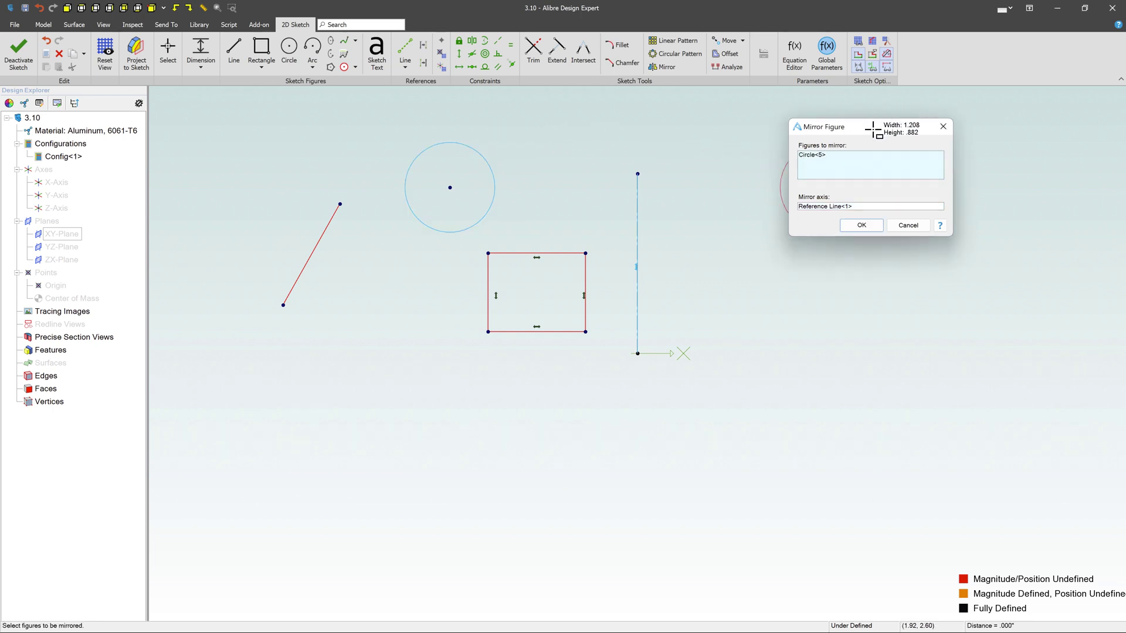
{"action": "left_click_drag", "start_coordinate": [870, 125], "coordinate": [836, 391]}
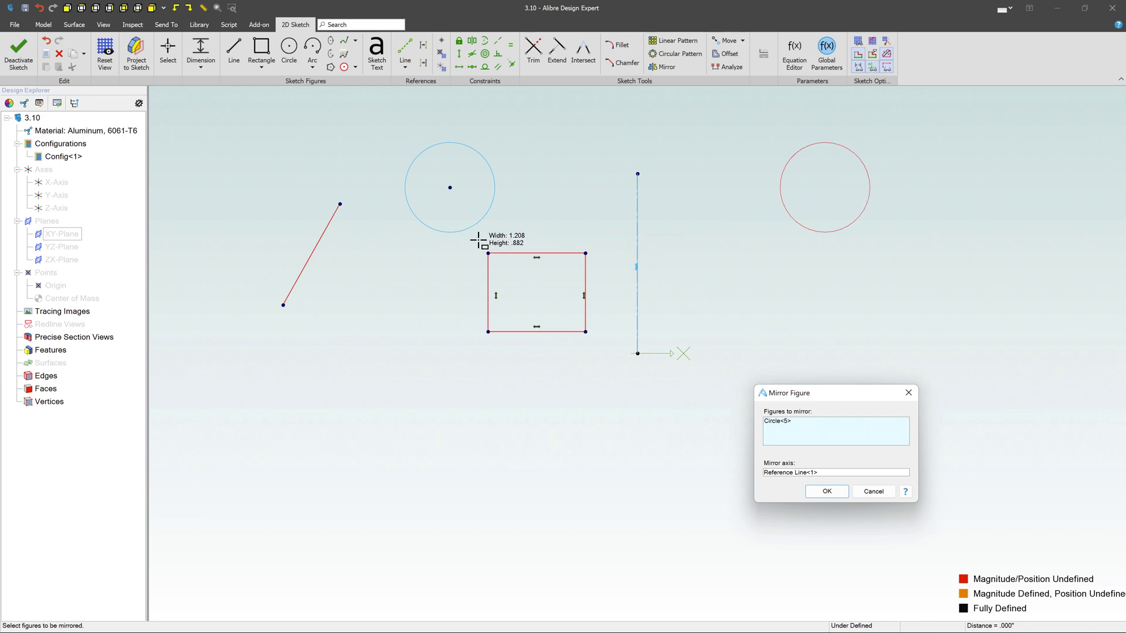
{"action": "left_click_drag", "start_coordinate": [478, 239], "coordinate": [611, 355]}
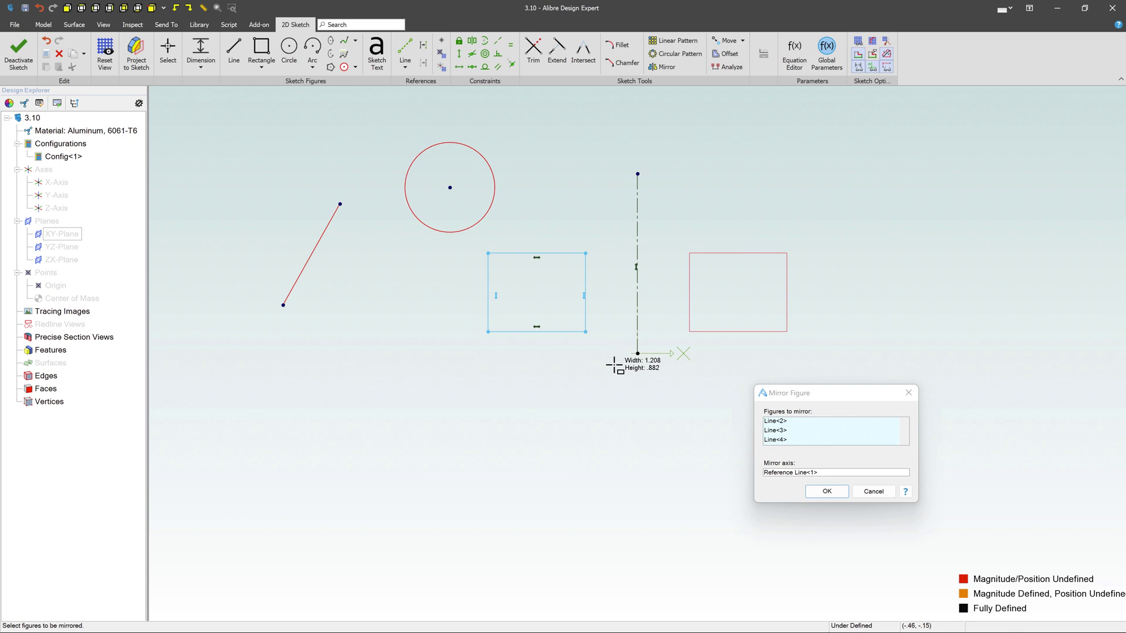
{"action": "left_click", "coordinate": [493, 180]}
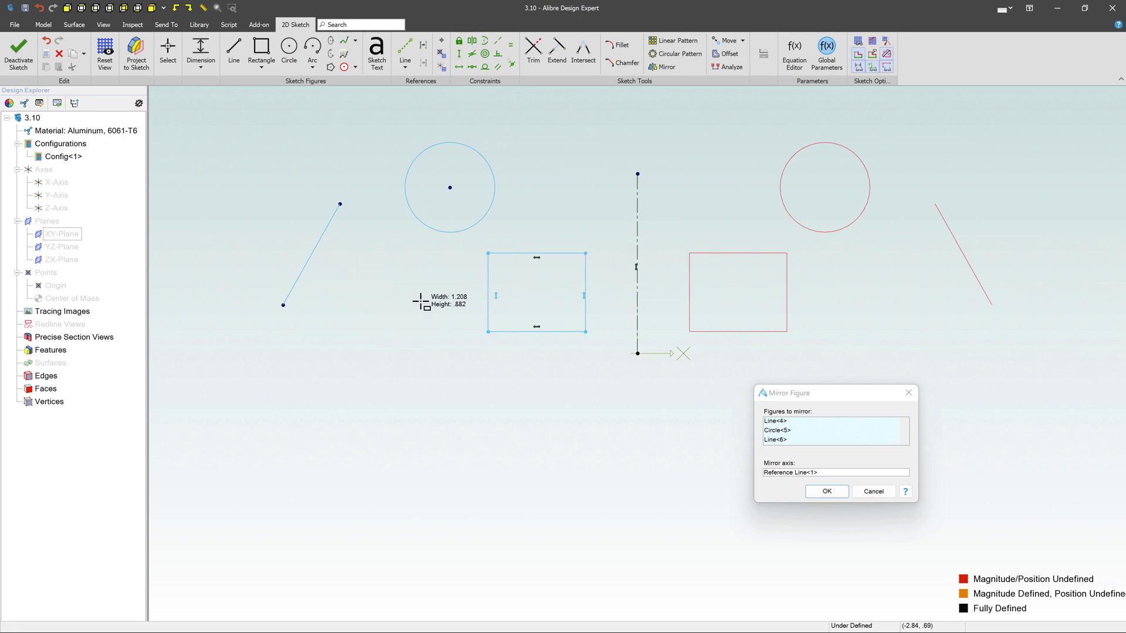
{"action": "left_click", "coordinate": [825, 491]}
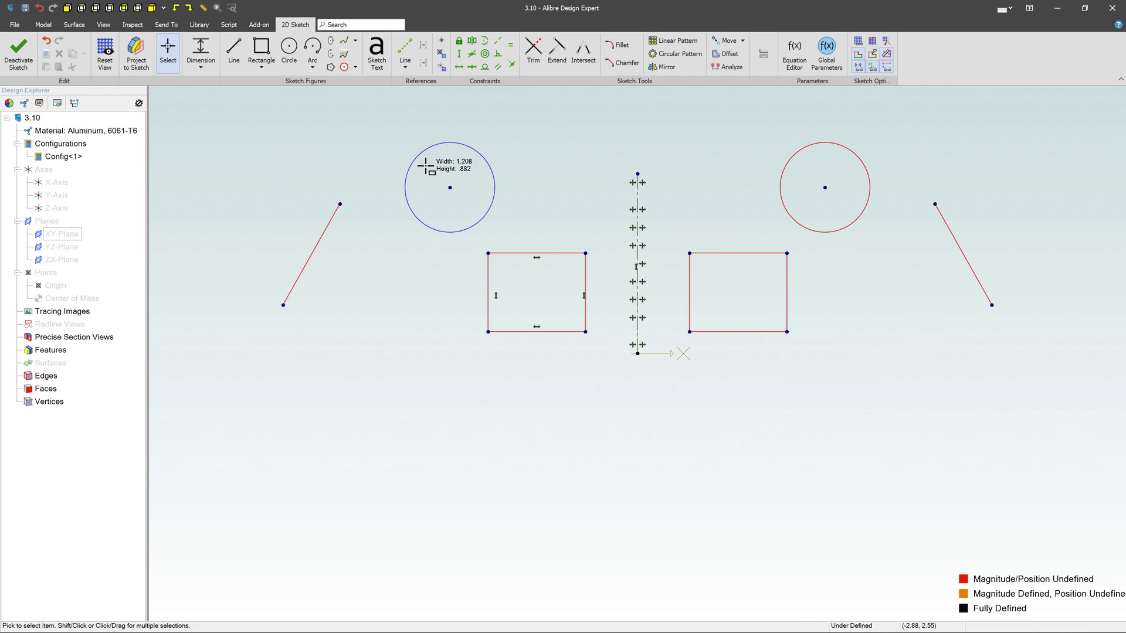
- Drag the left circle higher, move the diagonal inward, and make the rectangle wider and shorter
{"action": "left_click_drag", "start_coordinate": [450, 187], "coordinate": [471, 173]}
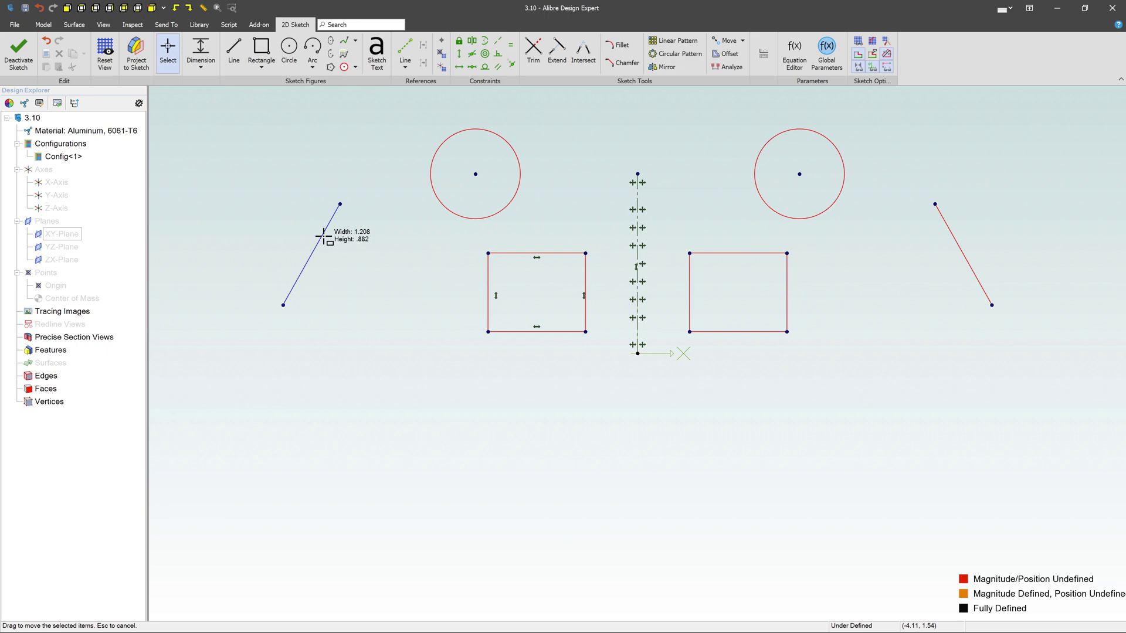
{"action": "left_click_drag", "start_coordinate": [323, 234], "coordinate": [366, 324]}
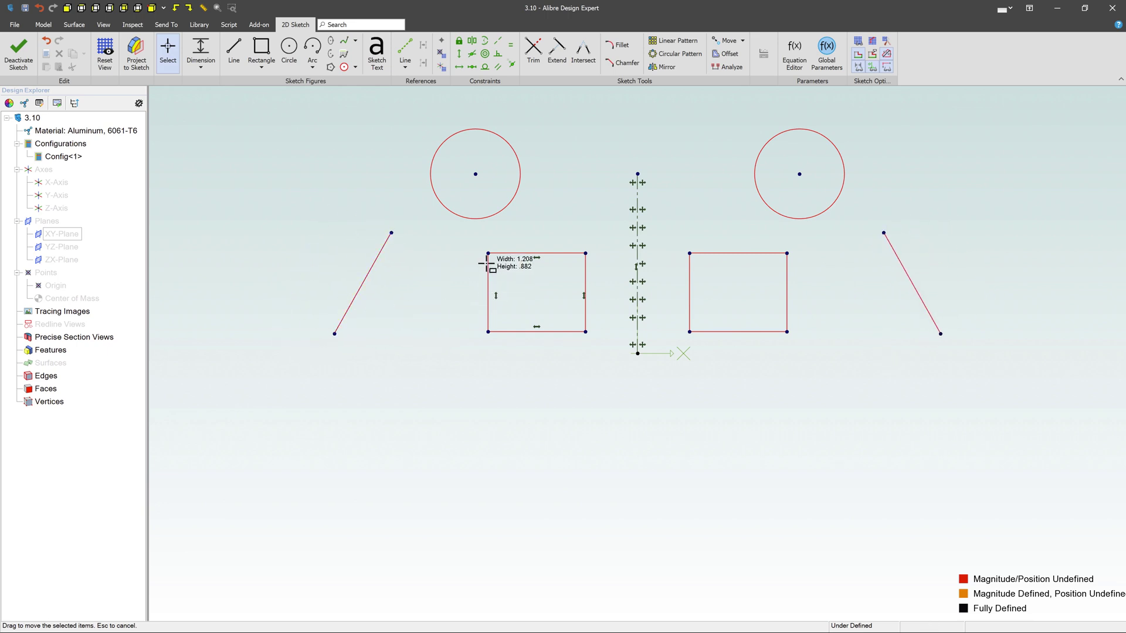
{"action": "mouse_move", "coordinate": [488, 254]}
{"action": "left_mouse_down"}
{"action": "mouse_move", "coordinate": [424, 333]}
{"action": "mouse_move", "coordinate": [467, 252]}
{"action": "mouse_move", "coordinate": [518, 252]}
{"action": "mouse_move", "coordinate": [477, 270]}
{"action": "left_mouse_up"}
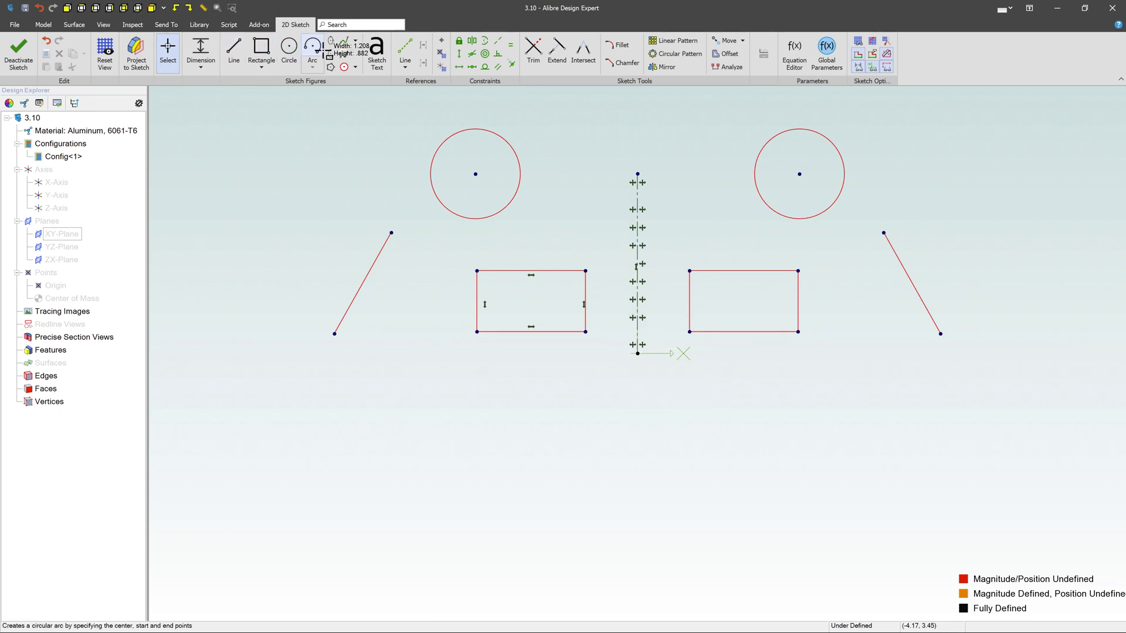
- Draw a horizontal reference line beneath the sketch and nudge it into place
{"action": "left_click", "coordinate": [462, 445]}
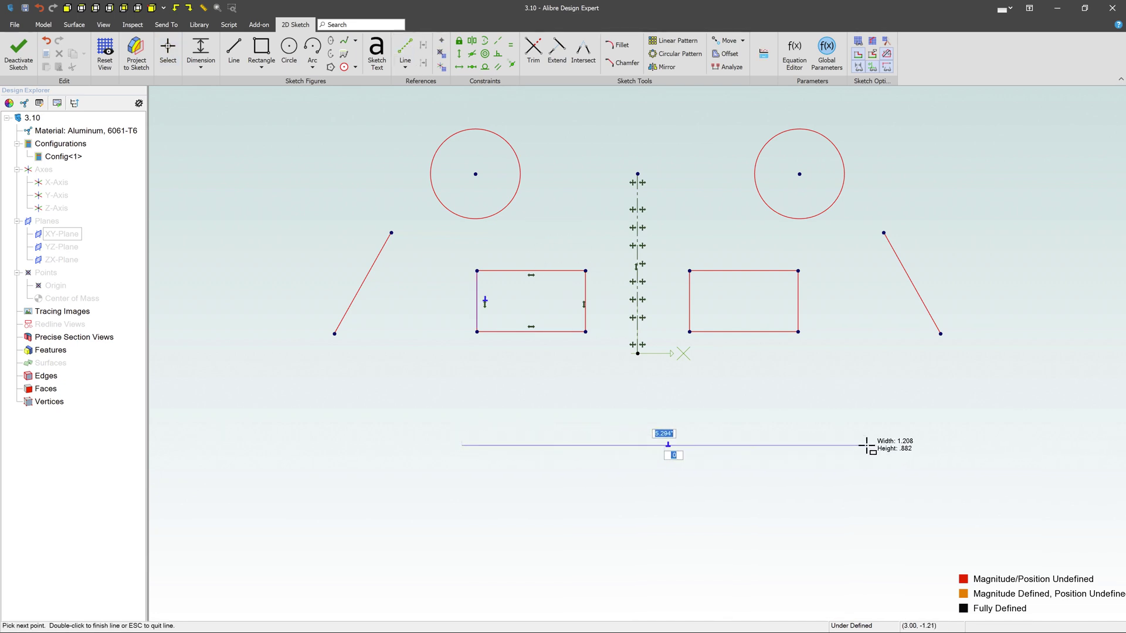
{"action": "left_click", "coordinate": [867, 445]}
{"action": "key", "text": "Escape"}
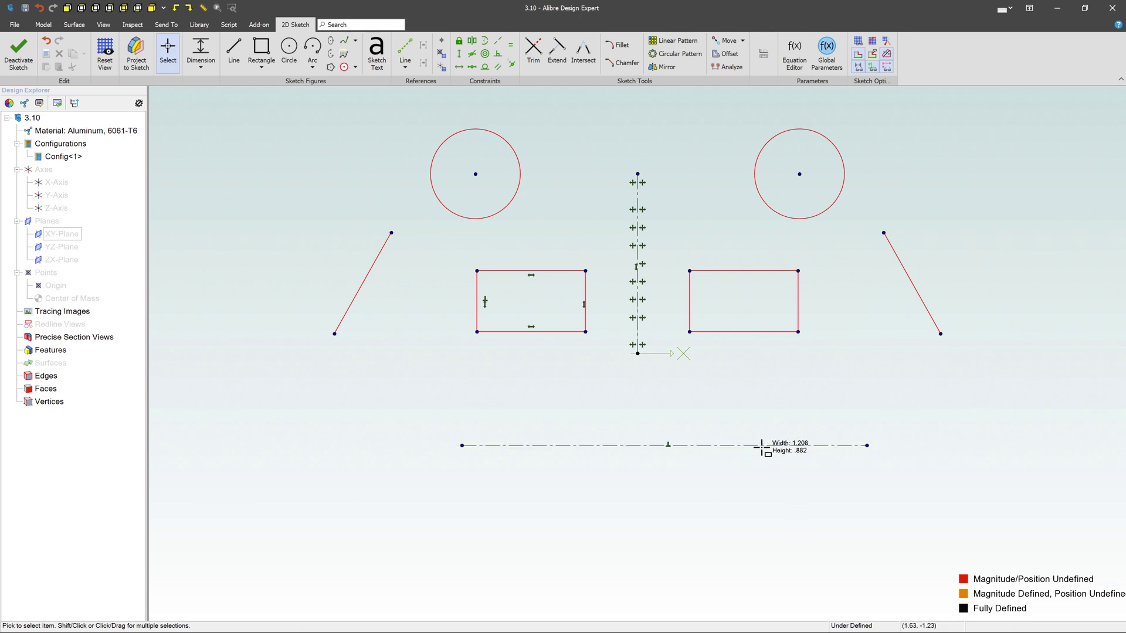
{"action": "mouse_move", "coordinate": [761, 446]}
{"action": "left_mouse_down"}
{"action": "mouse_move", "coordinate": [750, 451]}
{"action": "mouse_move", "coordinate": [727, 368]}
{"action": "mouse_move", "coordinate": [762, 398]}
{"action": "mouse_move", "coordinate": [757, 442]}
{"action": "left_mouse_up"}
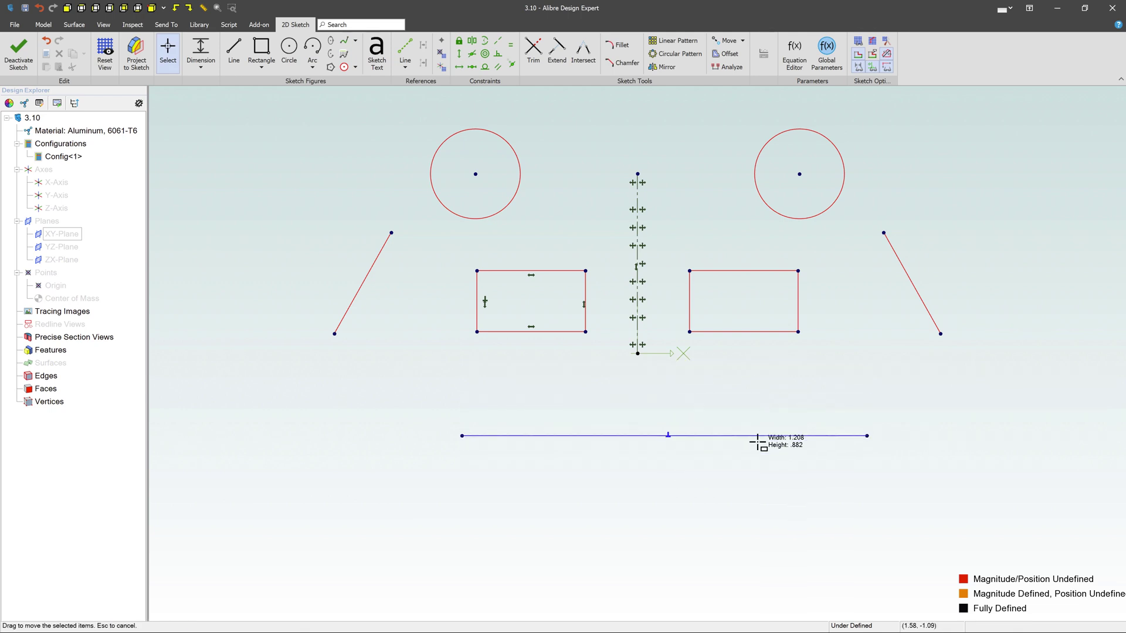
{"action": "scroll", "coordinate": [662, 476], "scroll_direction": "down", "scroll_amount": 4}
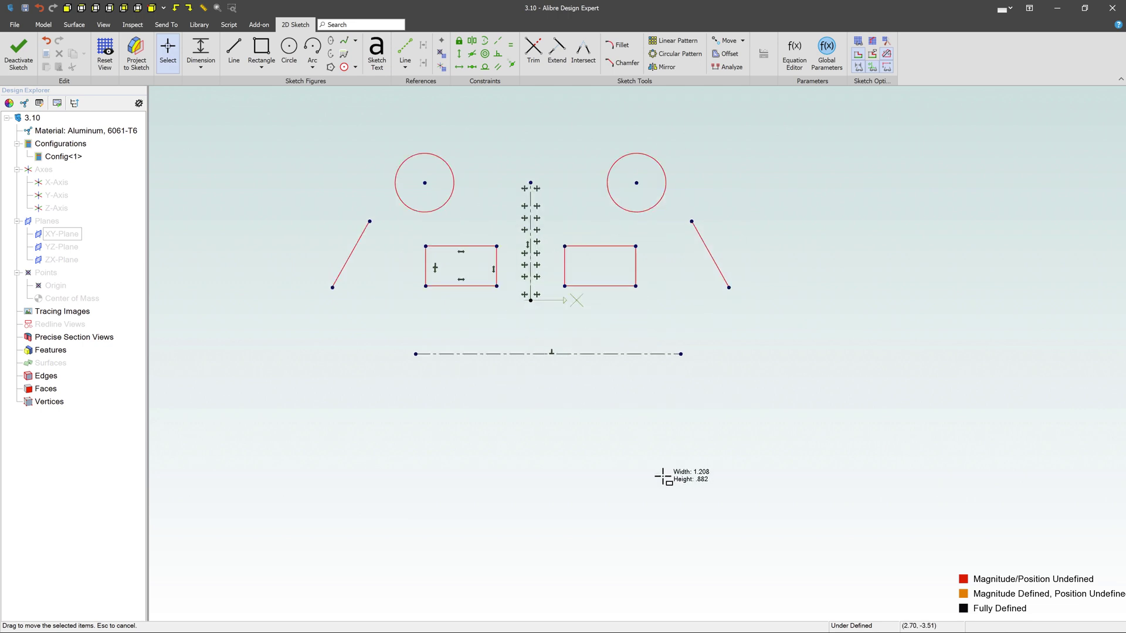
- Set the horizontal reference line as mirror axis and select both circles and the left rectangle's edges
{"action": "left_click", "coordinate": [665, 68]}
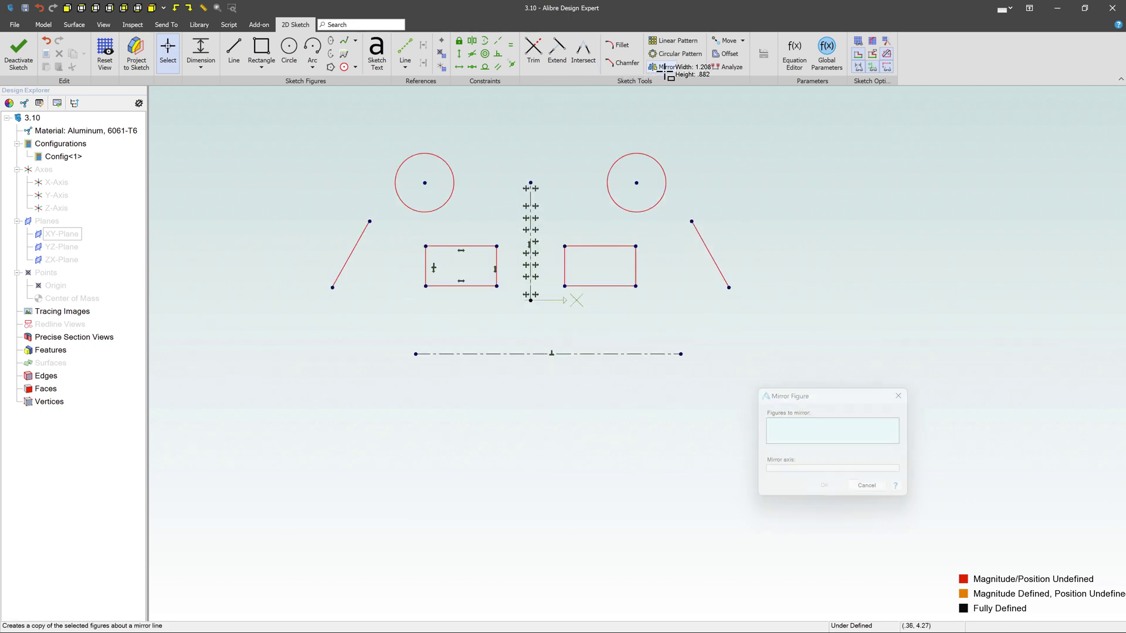
{"action": "left_click", "coordinate": [848, 363]}
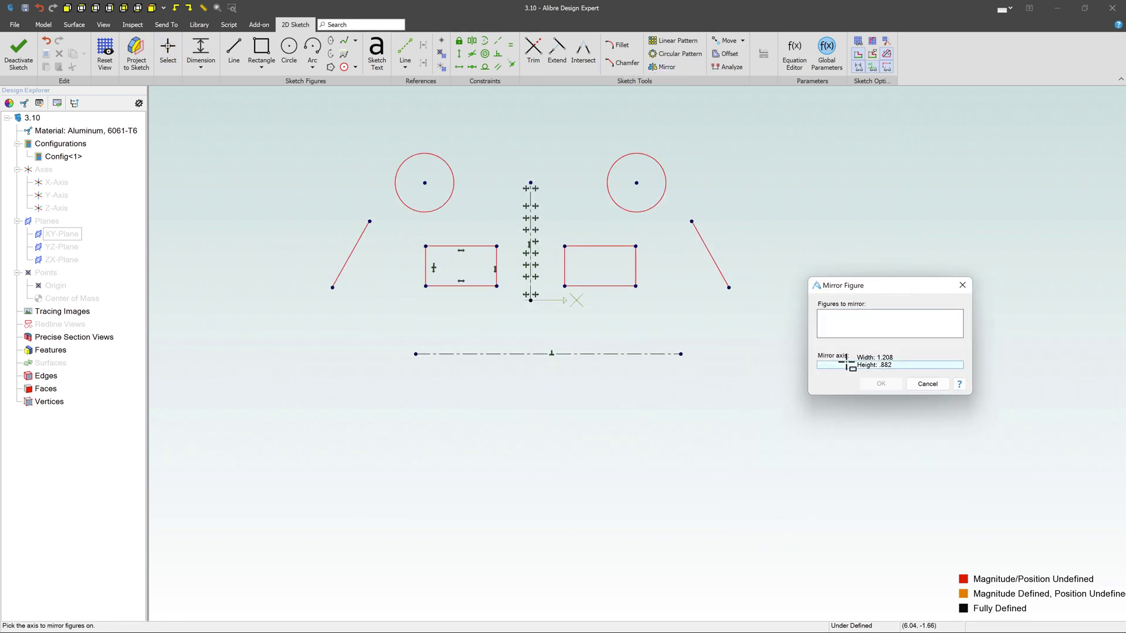
{"action": "left_click", "coordinate": [634, 355]}
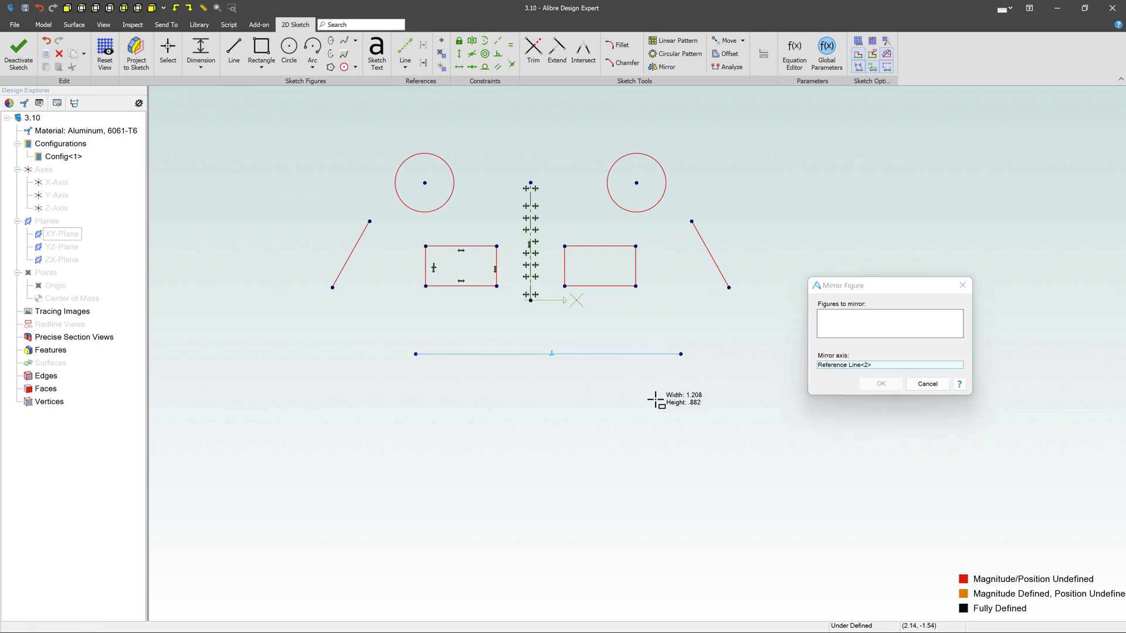
{"action": "left_click", "coordinate": [866, 322]}
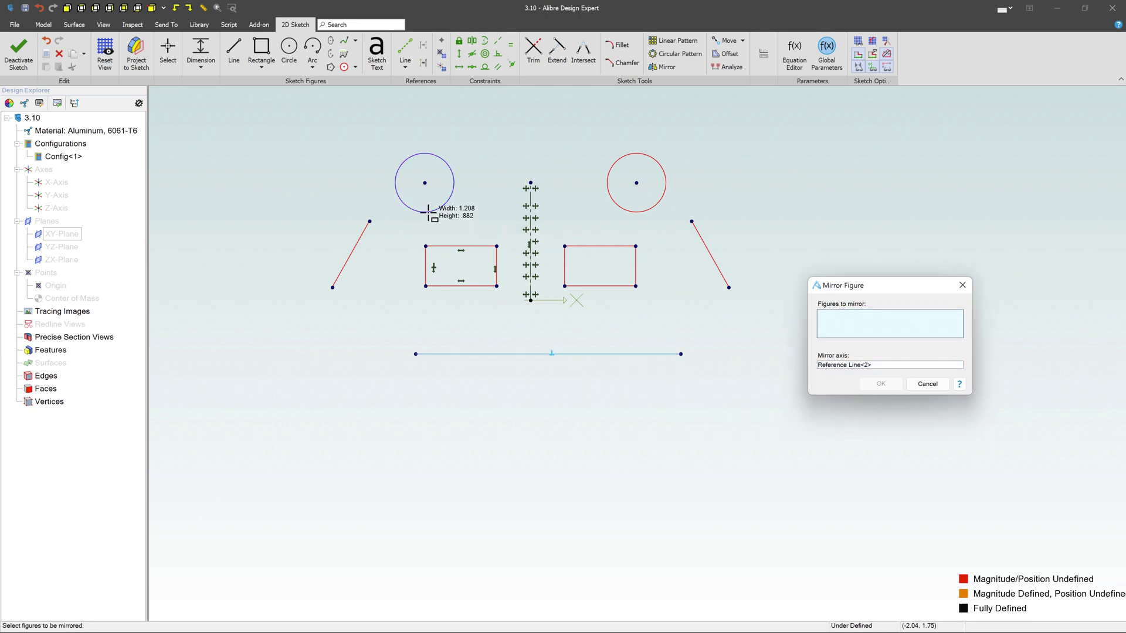
{"action": "left_click", "coordinate": [429, 212]}
{"action": "left_click", "coordinate": [615, 203]}
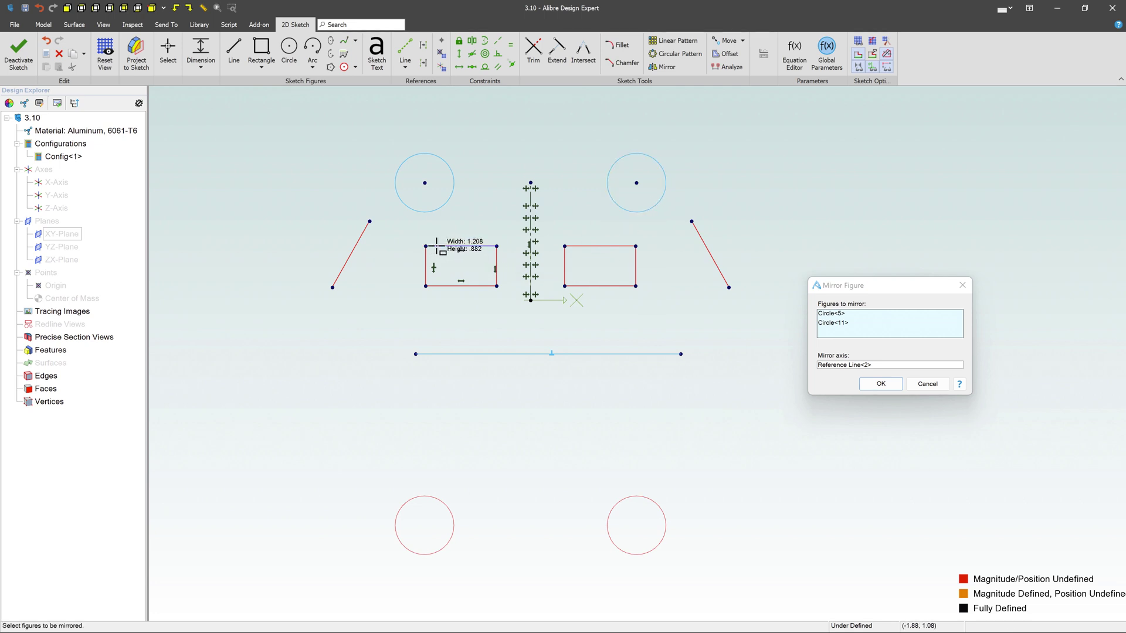
{"action": "left_click", "coordinate": [437, 247]}
{"action": "left_click", "coordinate": [427, 259]}
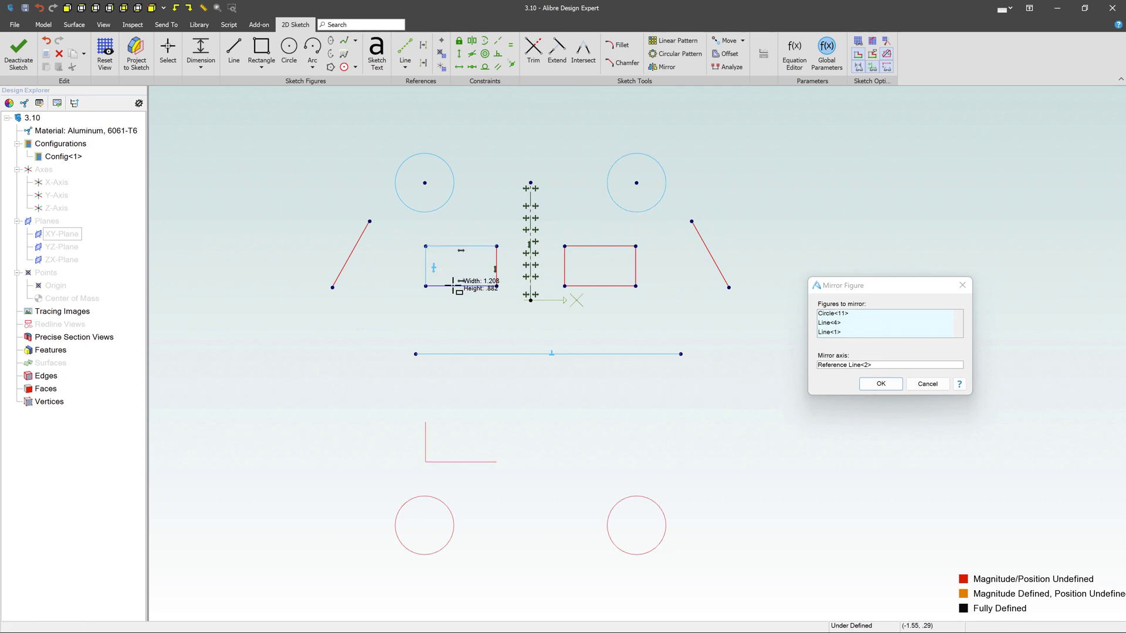
{"action": "left_click", "coordinate": [454, 286]}
{"action": "left_click", "coordinate": [497, 281]}
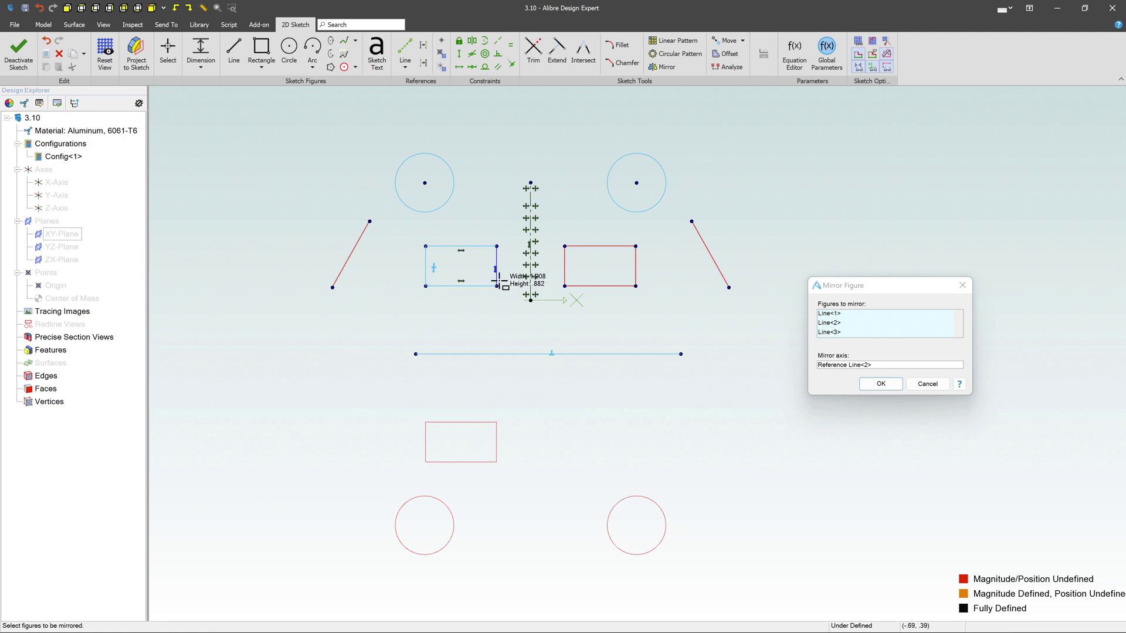
- Add the right rectangle's edges and both diagonal lines, then apply the mirror
{"action": "left_click", "coordinate": [564, 275]}
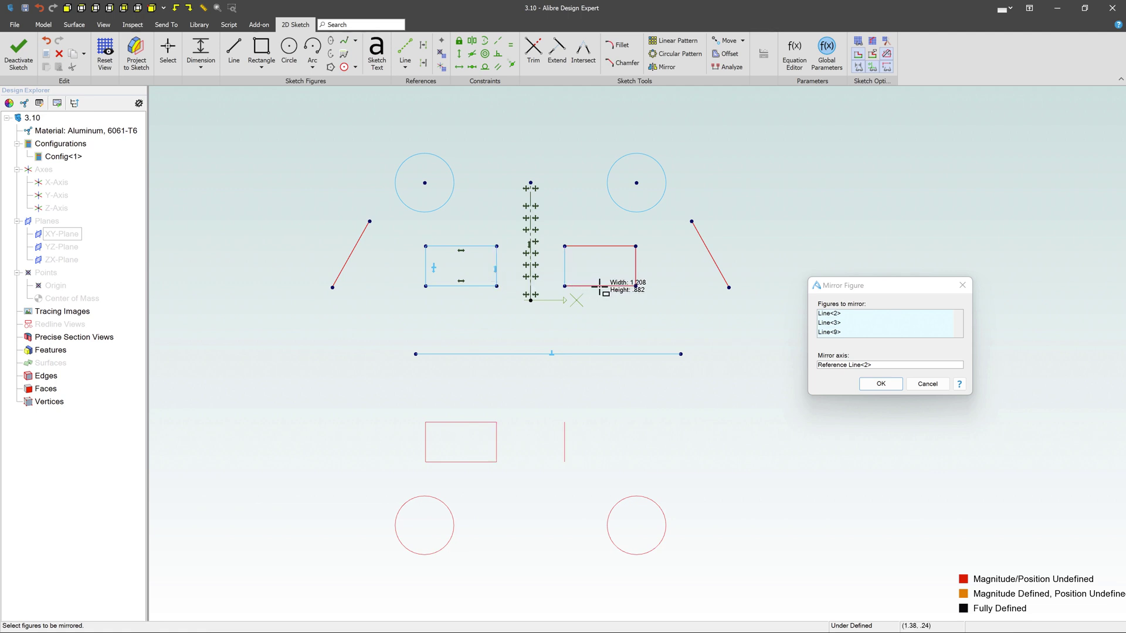
{"action": "left_click", "coordinate": [599, 287]}
{"action": "left_click", "coordinate": [635, 267]}
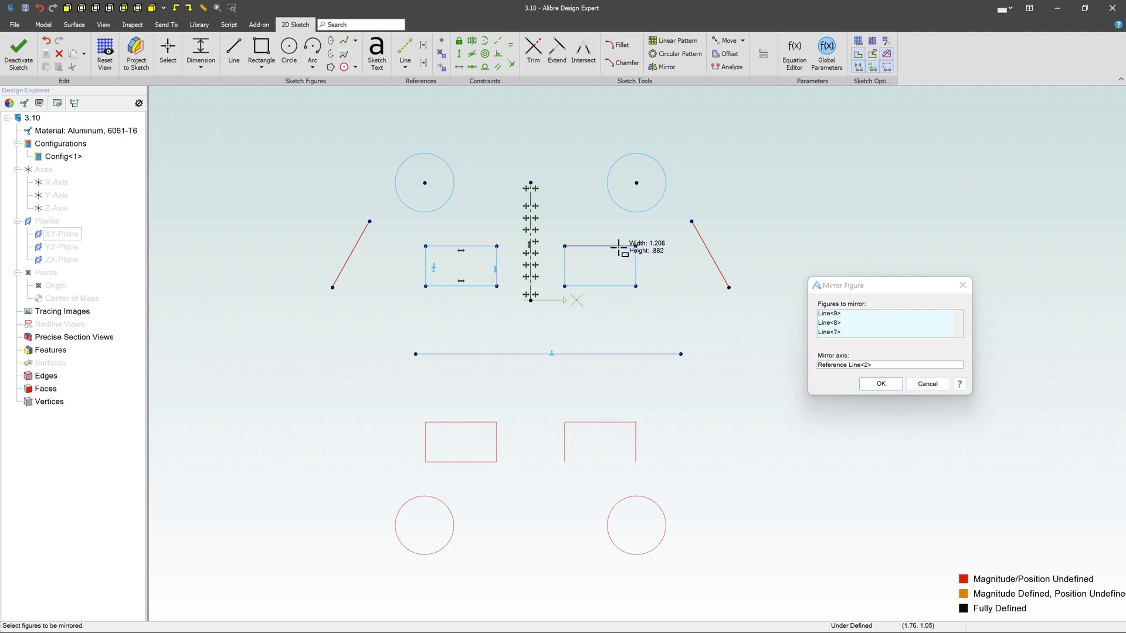
{"action": "left_click", "coordinate": [618, 246]}
{"action": "left_click", "coordinate": [711, 258]}
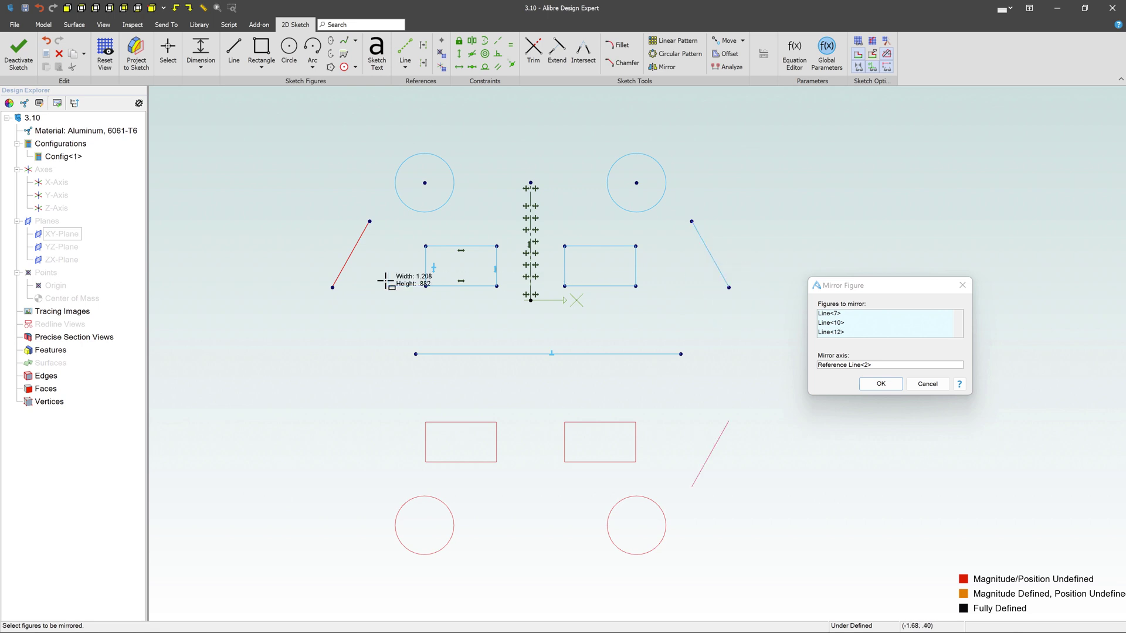
{"action": "left_click", "coordinate": [347, 261]}
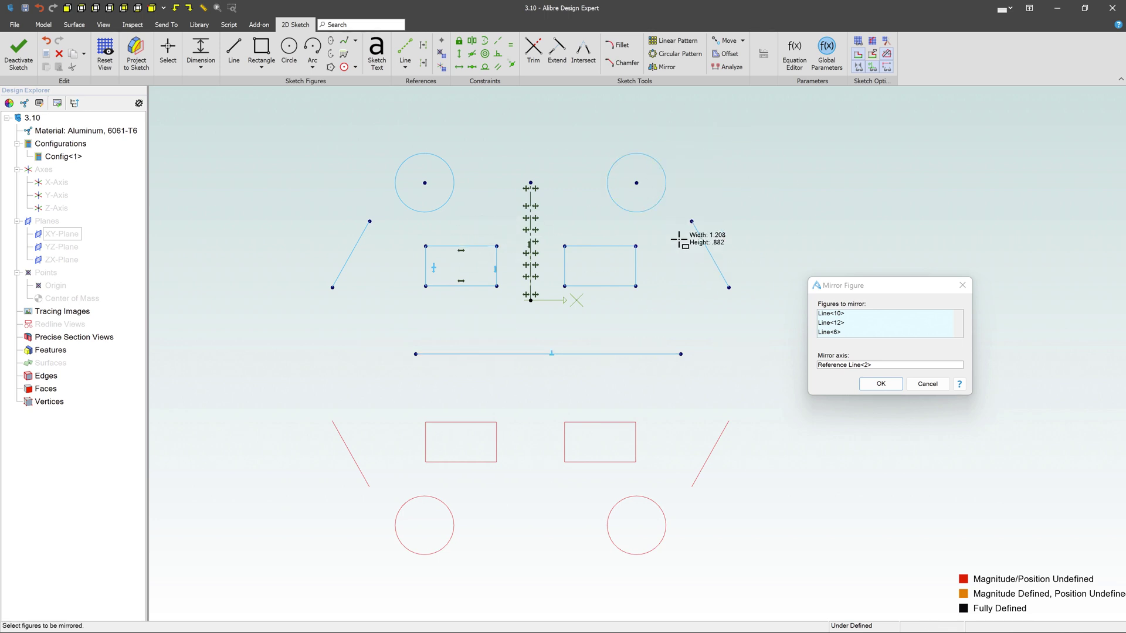
{"action": "left_click", "coordinate": [881, 385]}
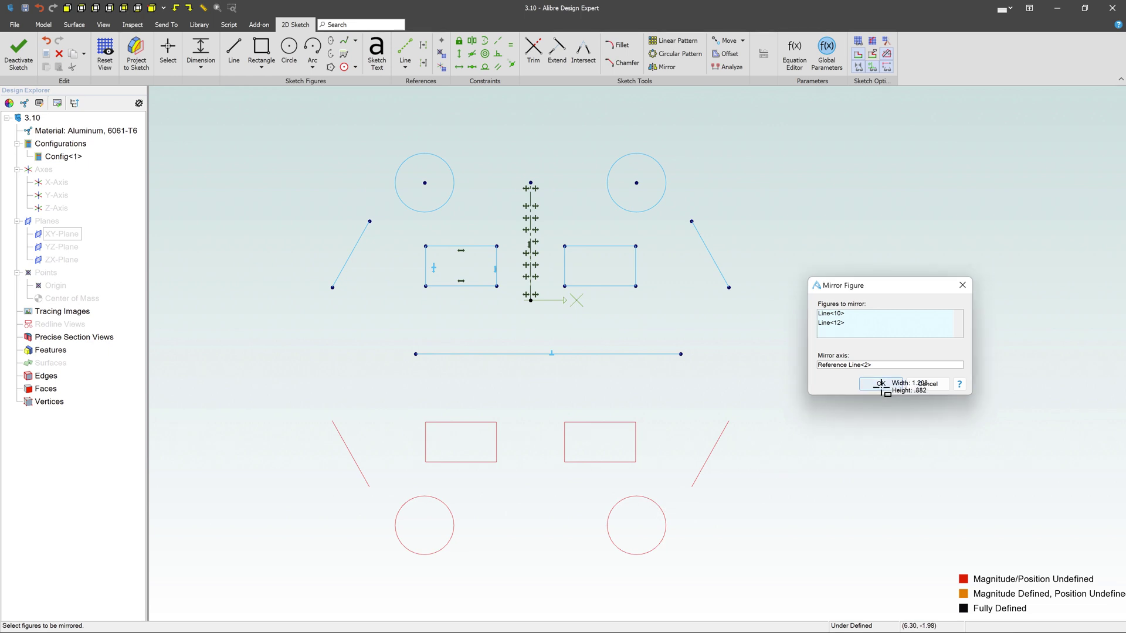
{"action": "left_click", "coordinate": [881, 384]}
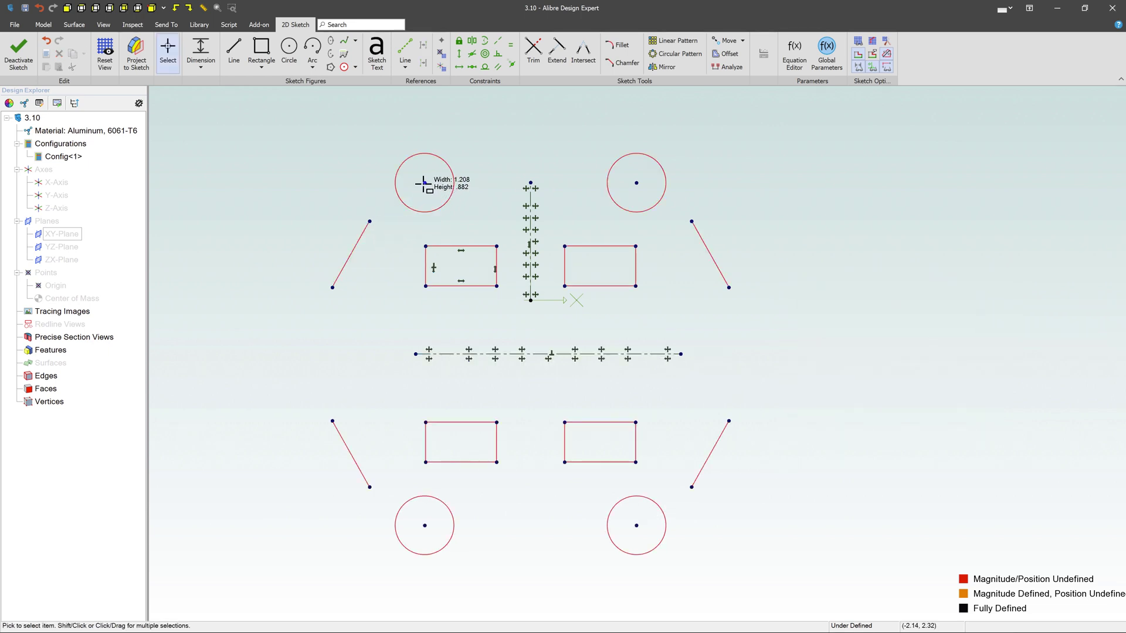
{"action": "mouse_move", "coordinate": [423, 184]}
{"action": "left_mouse_down"}
{"action": "mouse_move", "coordinate": [434, 198]}
{"action": "mouse_move", "coordinate": [371, 161]}
{"action": "mouse_move", "coordinate": [441, 181]}
{"action": "mouse_move", "coordinate": [427, 176]}
{"action": "left_mouse_up"}
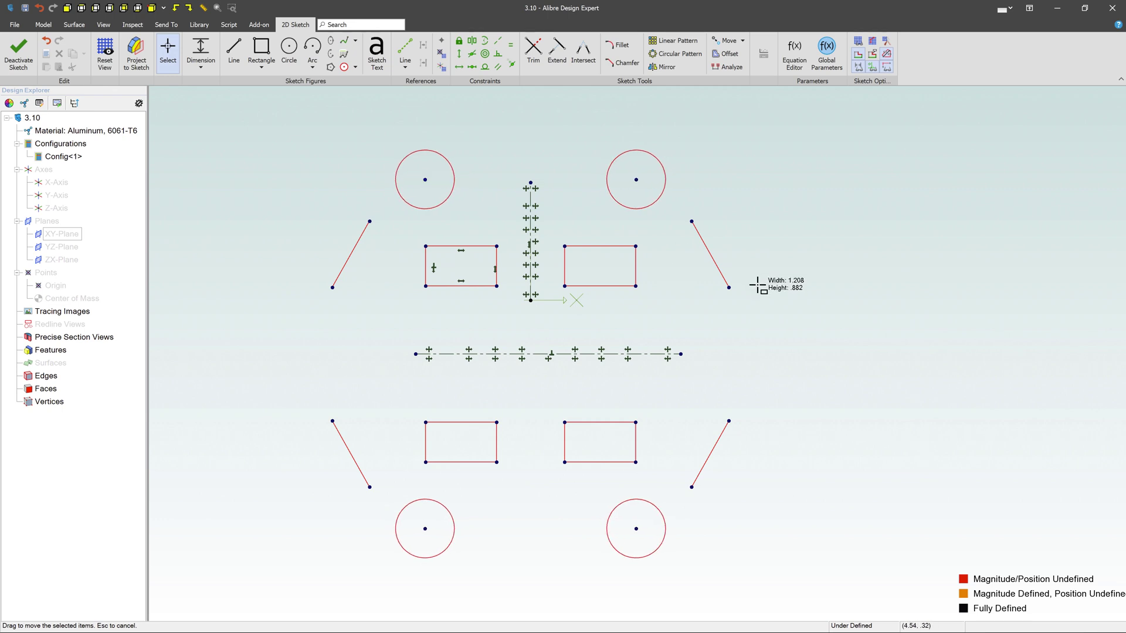